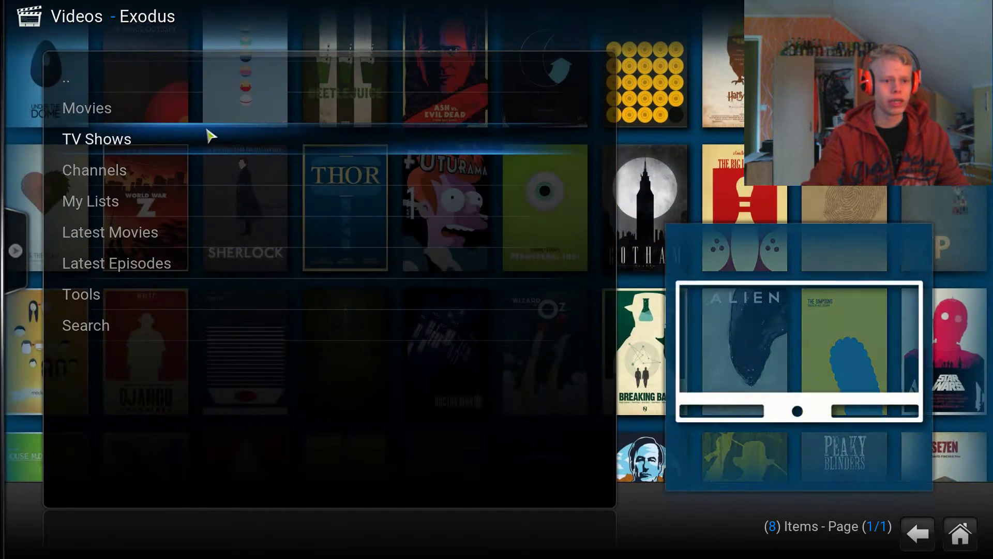
- Browse the Trakt TV watchlist in My Lists and open the season 5 episode list of Friends
click(172, 207)
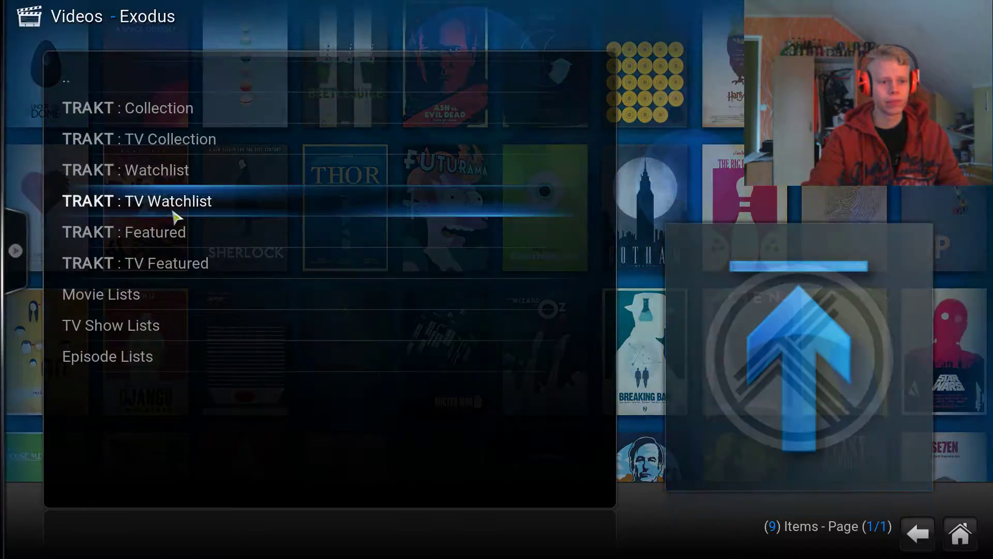
click(217, 205)
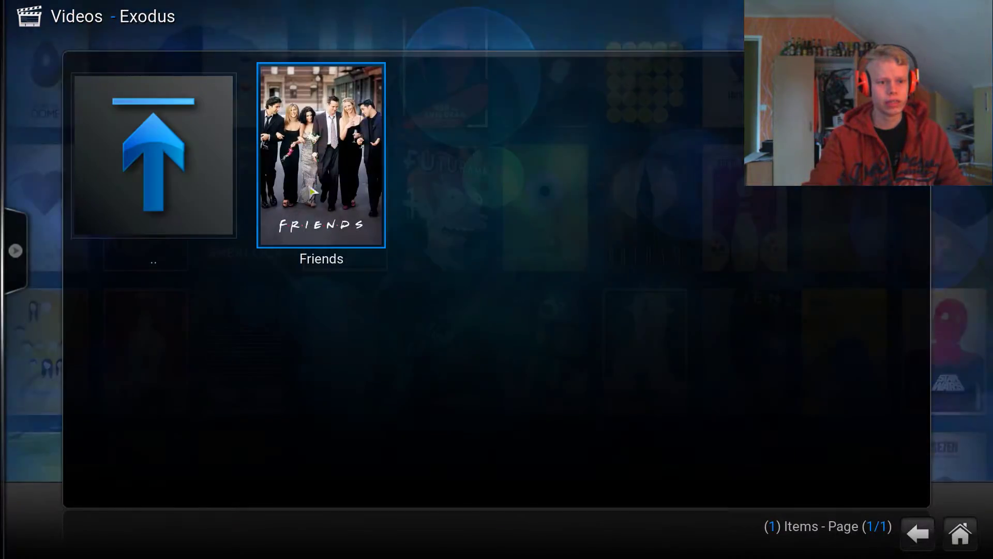
click(335, 182)
scroll(207, 331, down, 1)
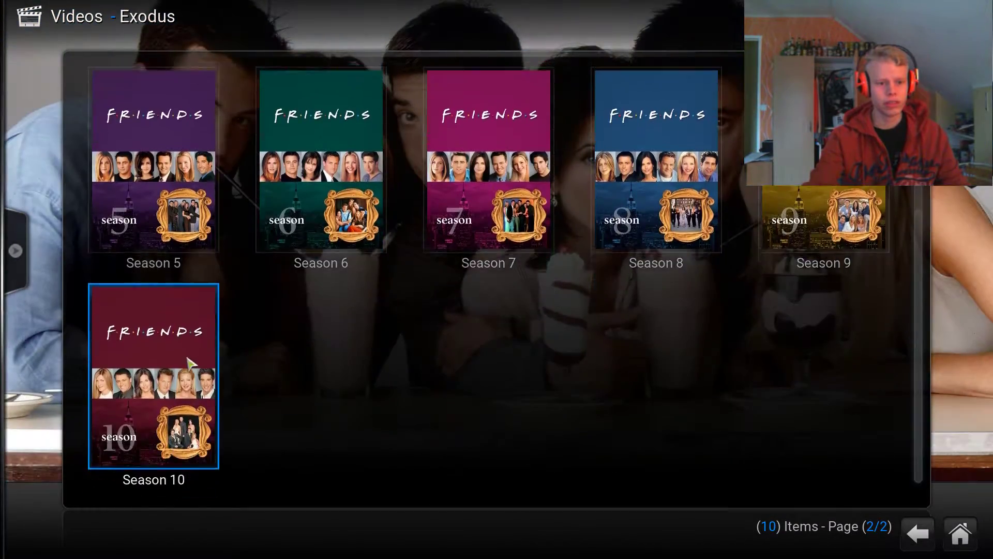
scroll(181, 329, up, 1)
click(182, 335)
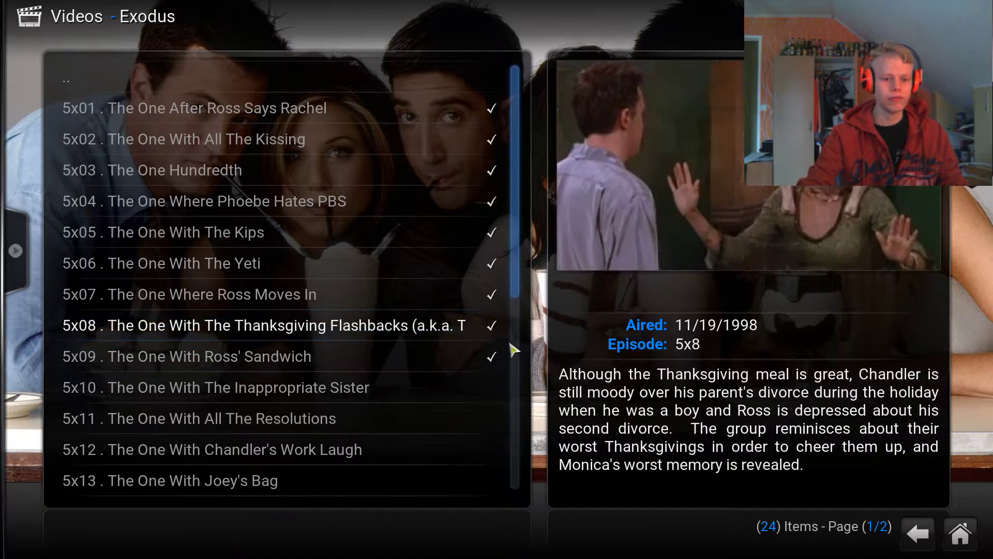
- Return to the home screen and open the installed program add-ons from the system's add-on settings
click(959, 533)
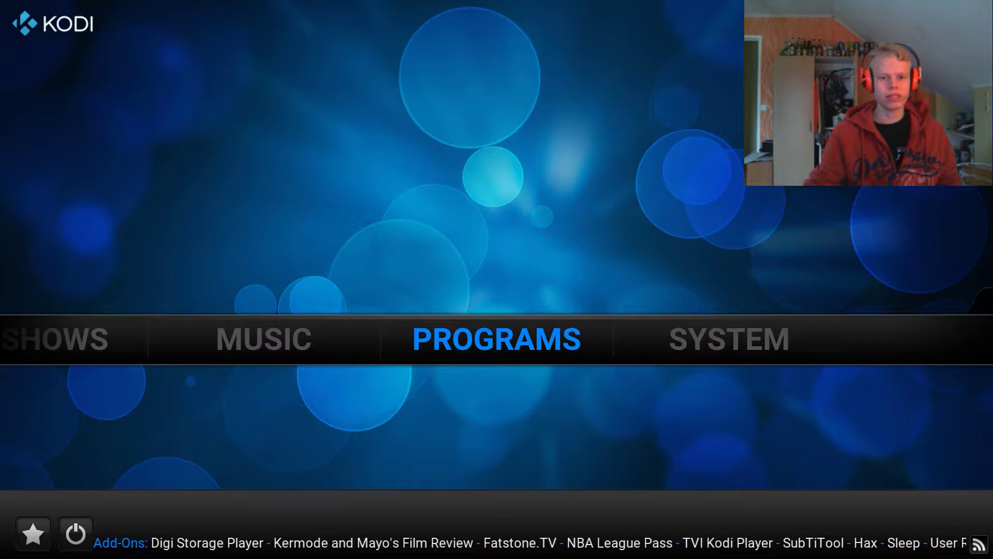
mouse_move(731, 353)
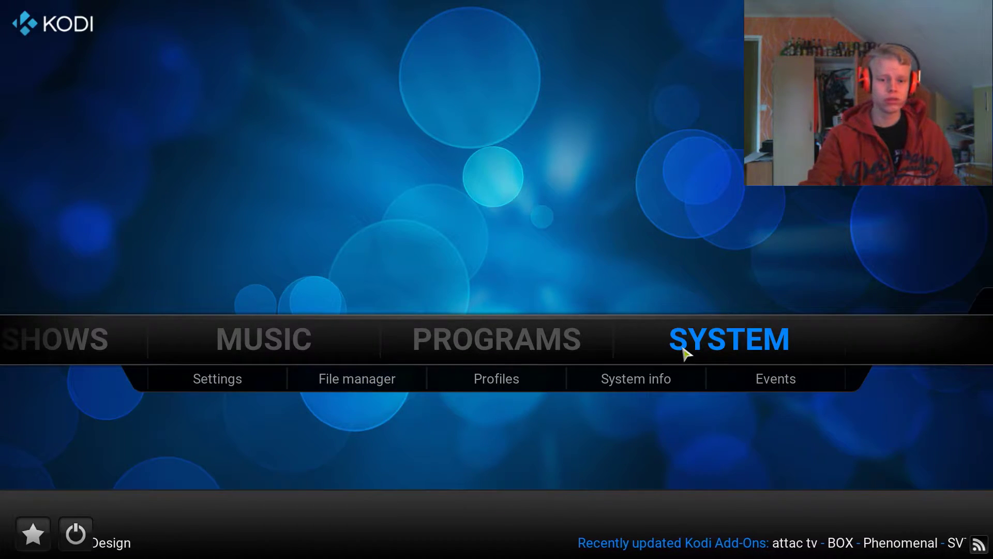
click(256, 390)
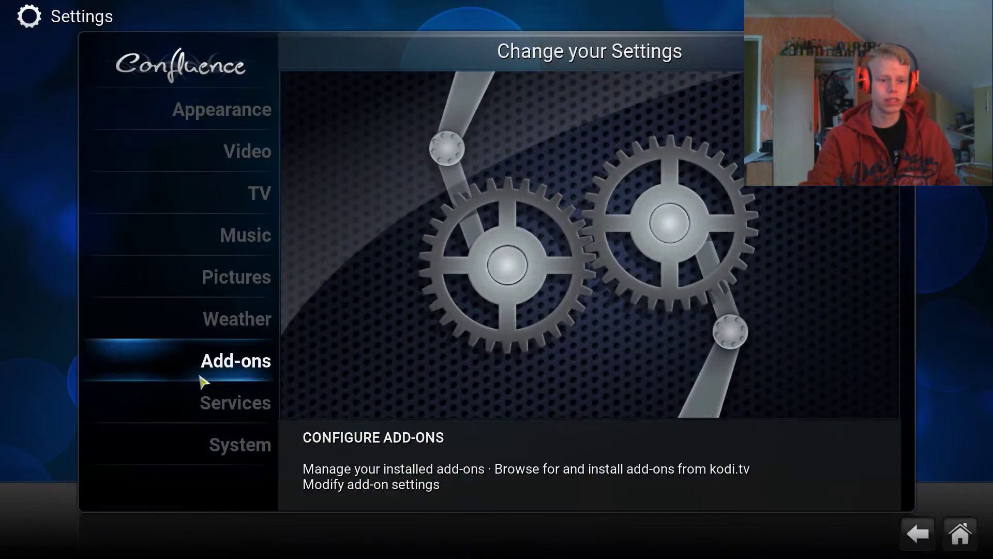
click(200, 378)
scroll(201, 362, up, 1)
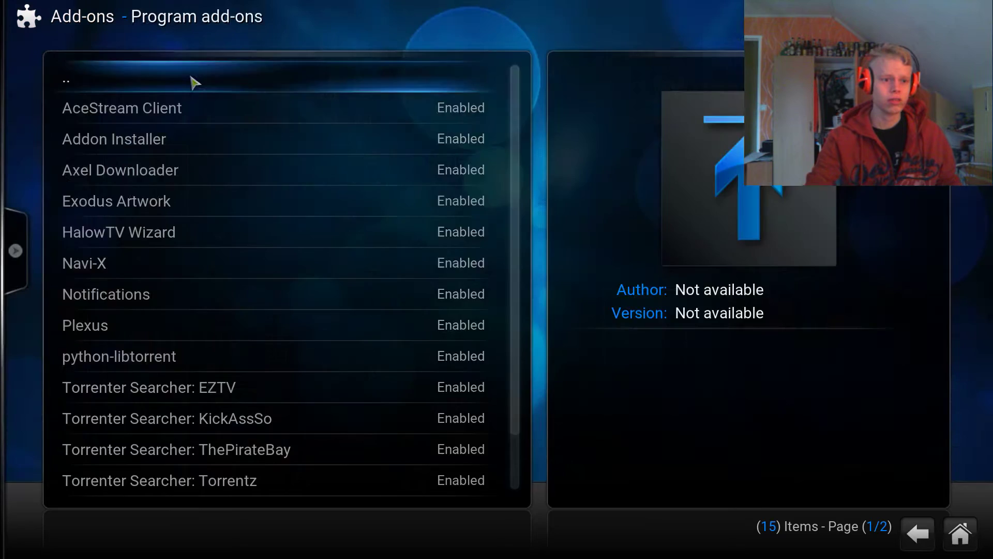
click(191, 78)
click(143, 75)
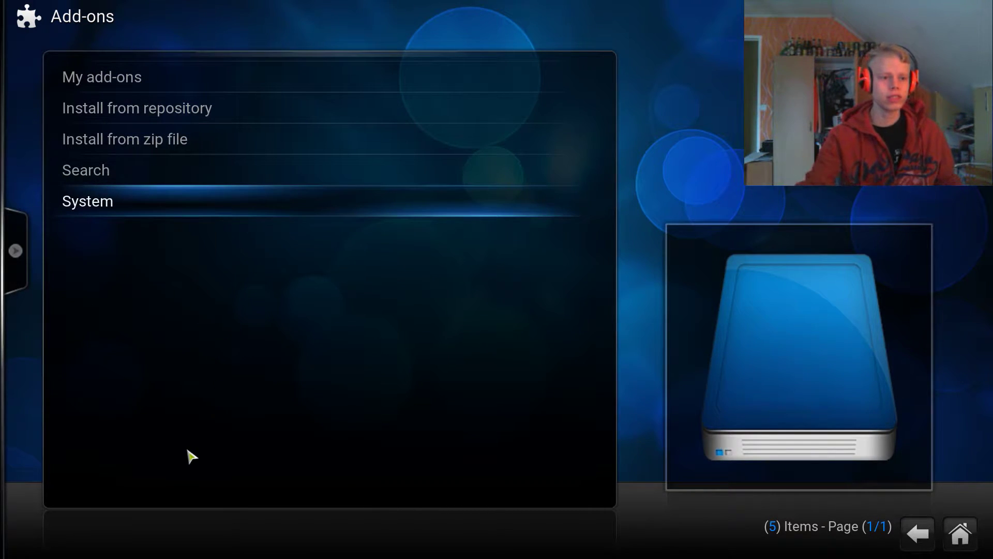
click(212, 83)
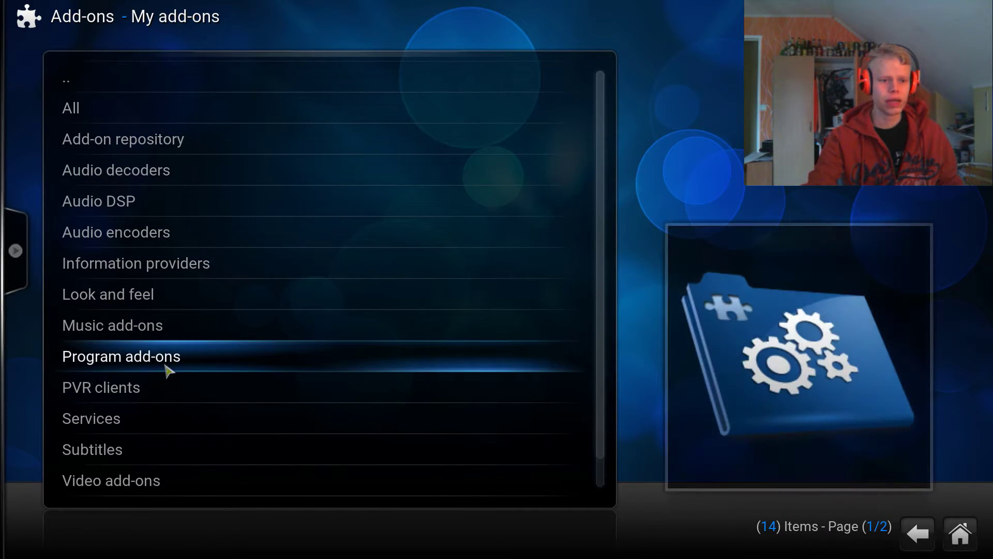
click(168, 370)
- Enable the Trakt program add-on and run it
scroll(155, 346, down, 1)
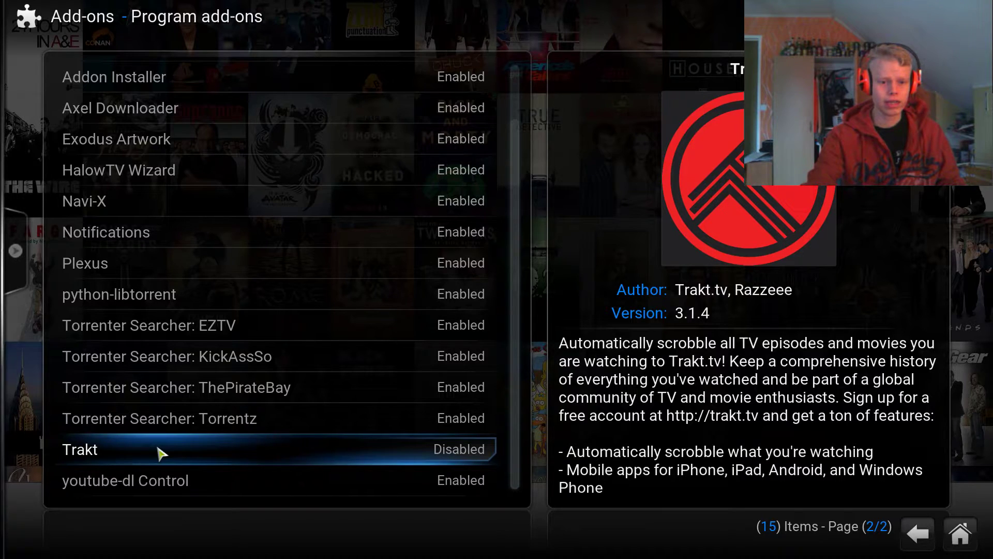
click(410, 458)
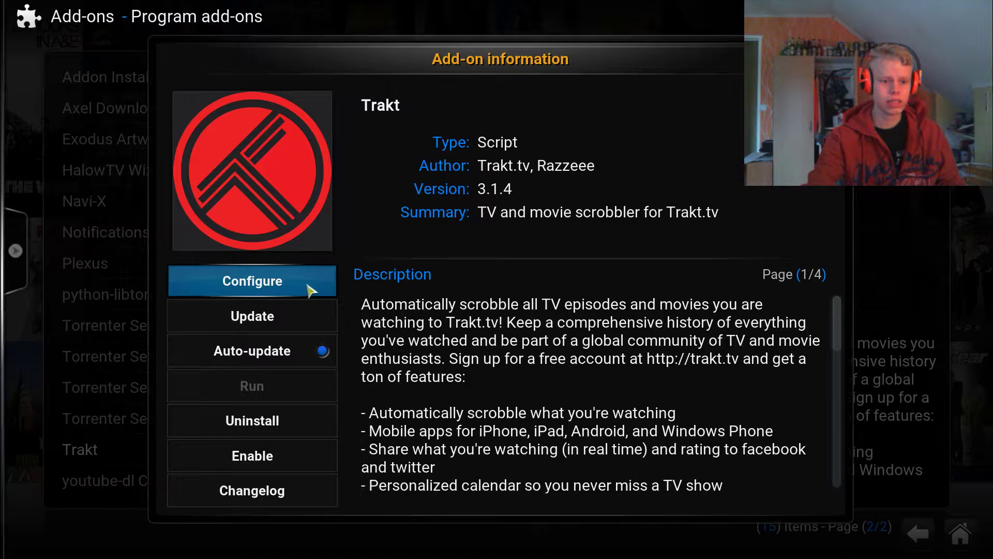
click(300, 454)
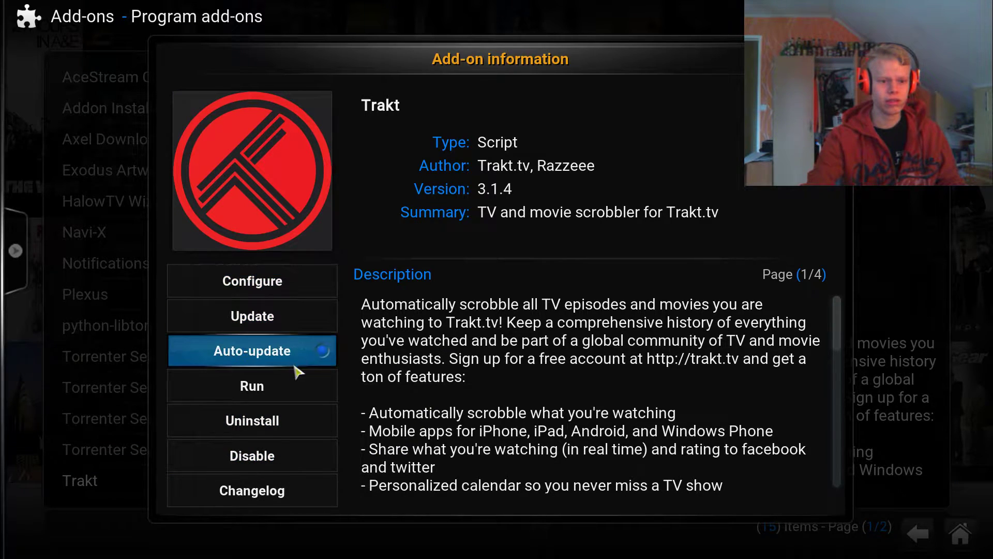
click(299, 390)
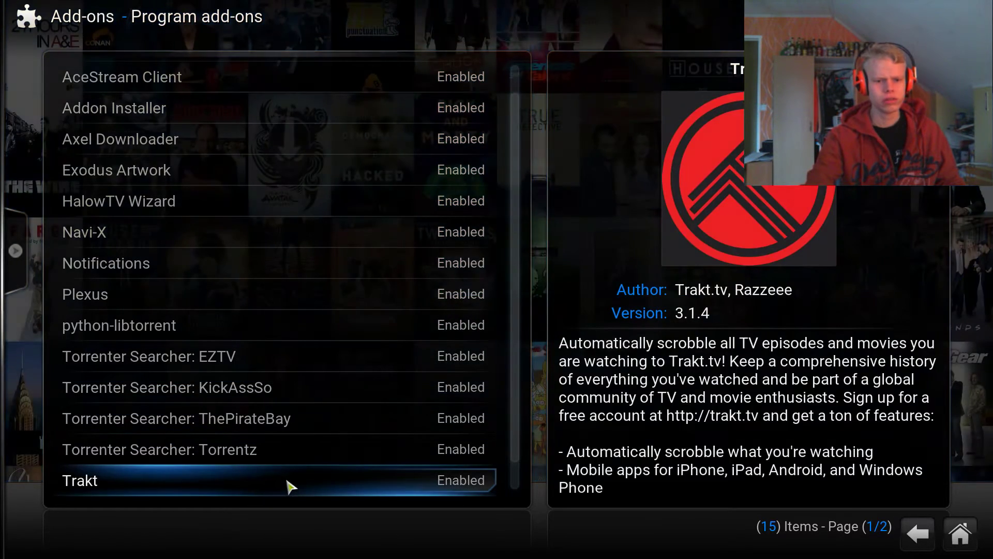
- Open the Trakt add-on's configuration and enable Show notification on scrobble
click(288, 481)
click(268, 296)
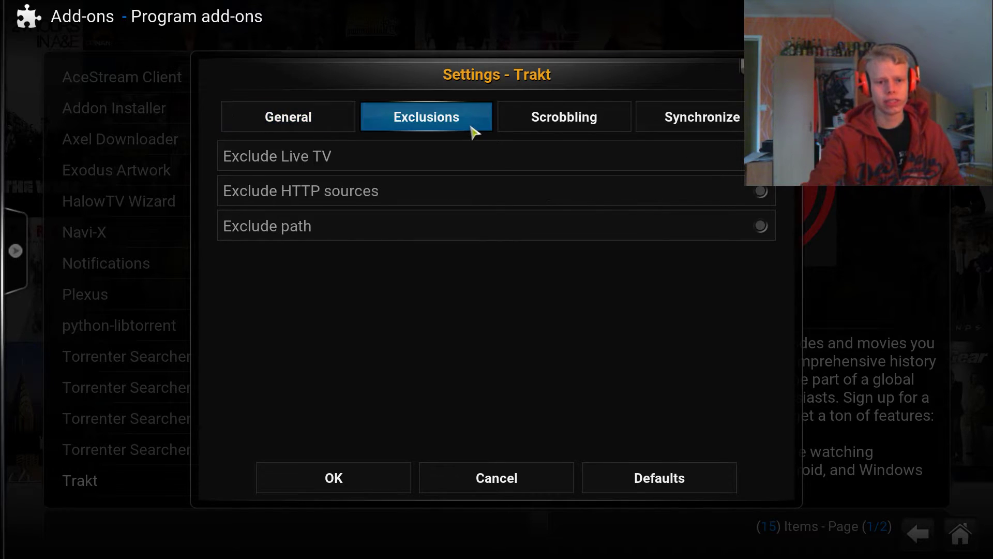
mouse_move(565, 133)
mouse_move(352, 126)
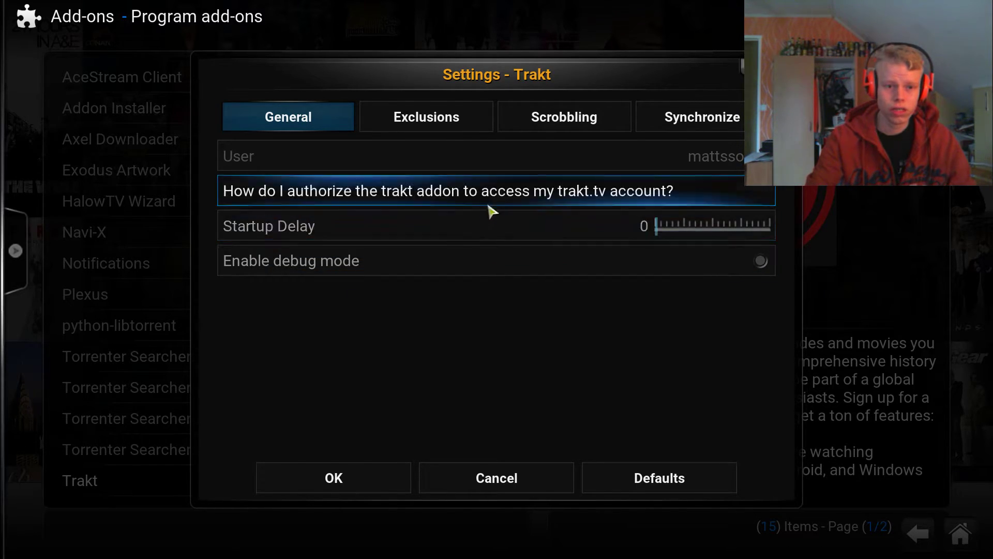
click(437, 130)
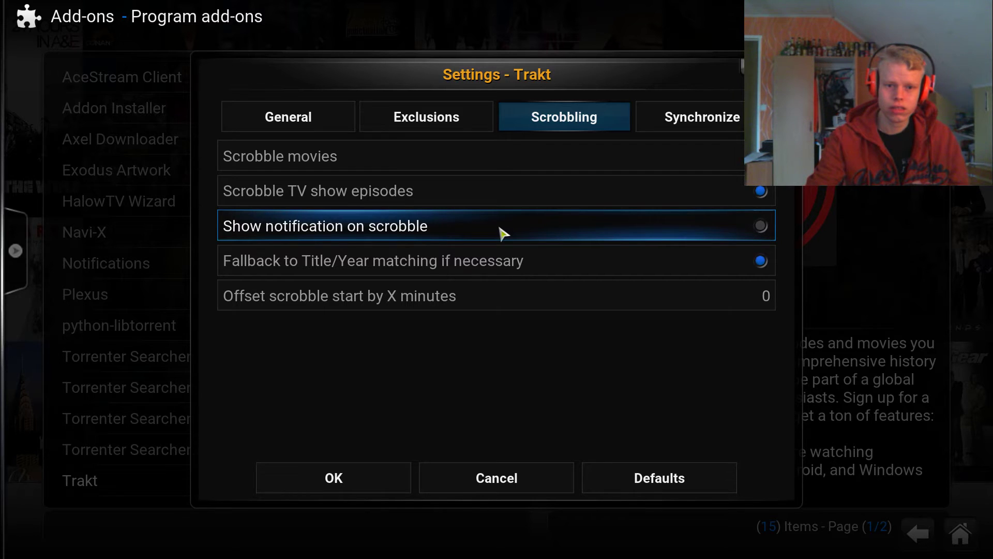
click(765, 231)
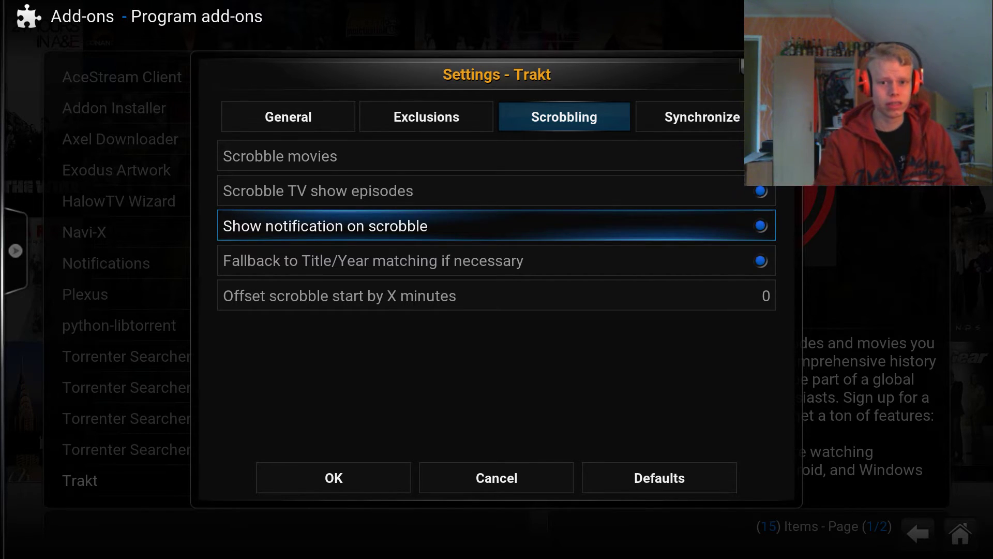
- Examine Trakt's synchronization options for service, movies and TV episodes, and look over the general, exclusion and scrobbling settings
click(709, 126)
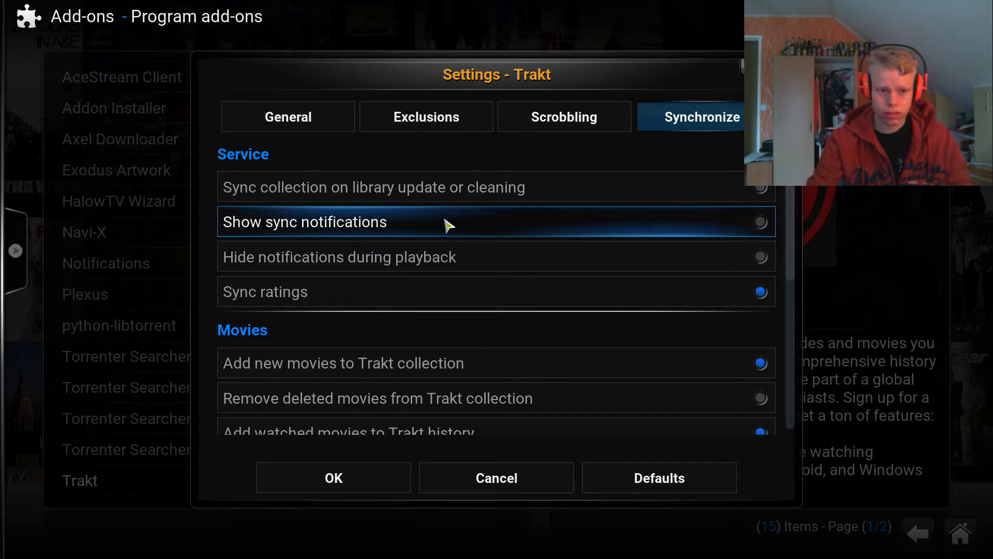
scroll(445, 225, down, 1)
scroll(445, 310, down, 3)
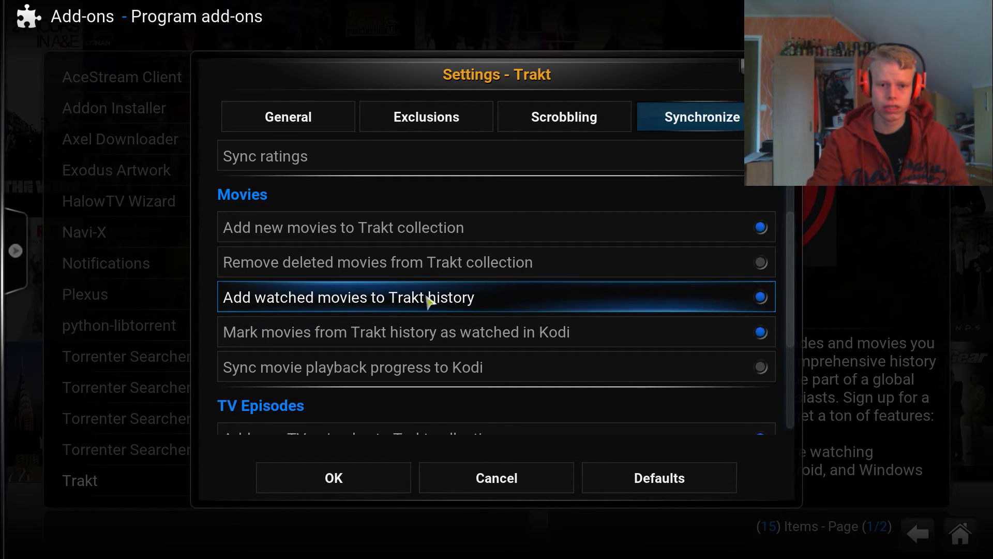
scroll(441, 330, down, 1)
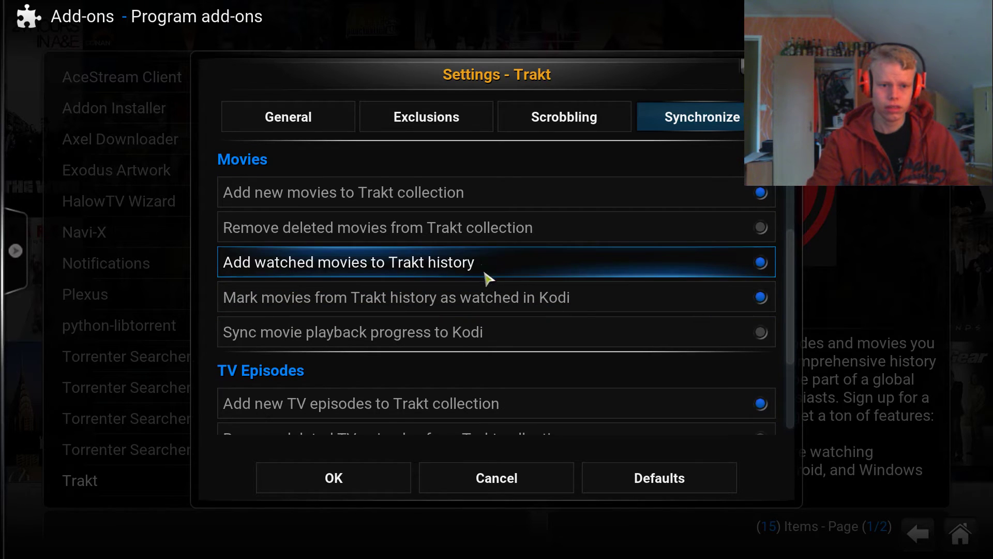
scroll(439, 310, down, 4)
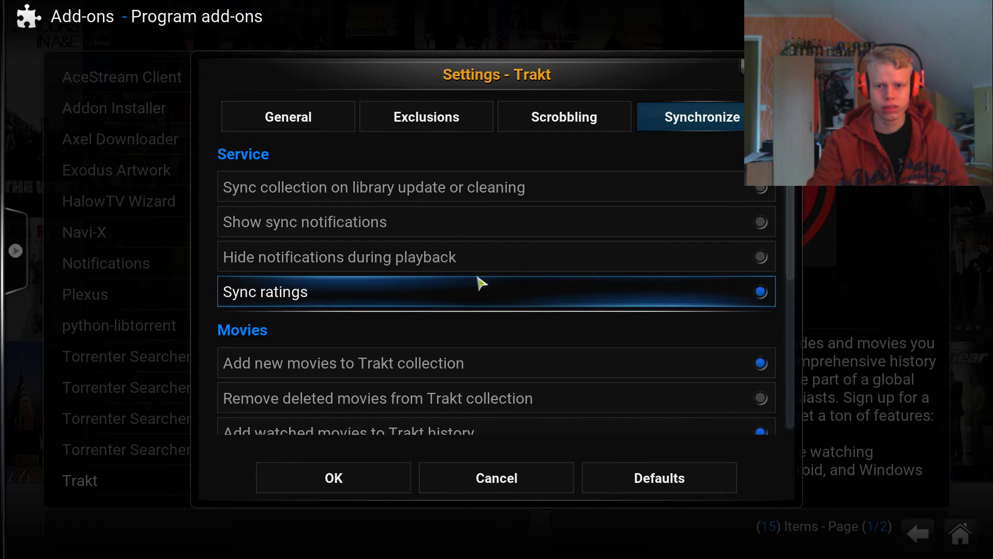
scroll(791, 277, down, 5)
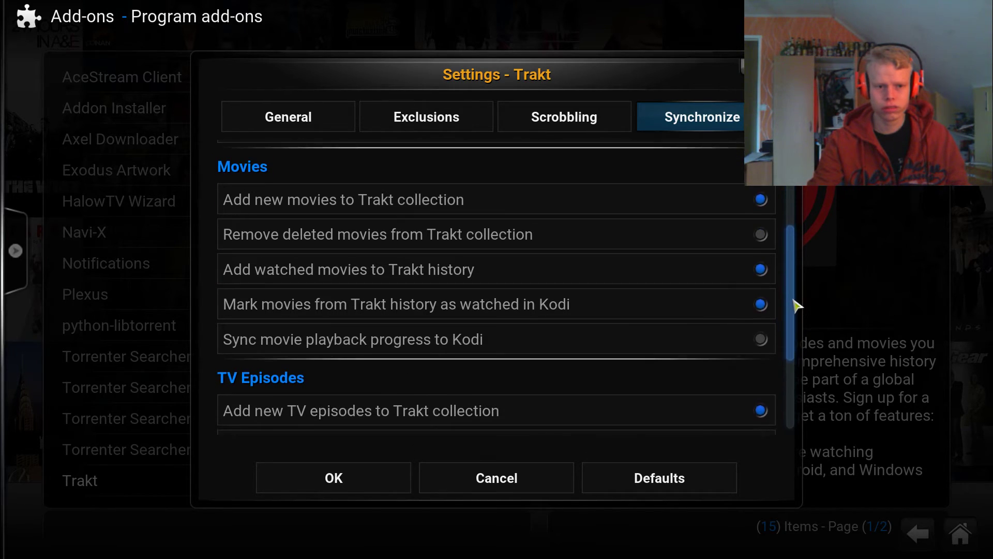
scroll(794, 390, down, 4)
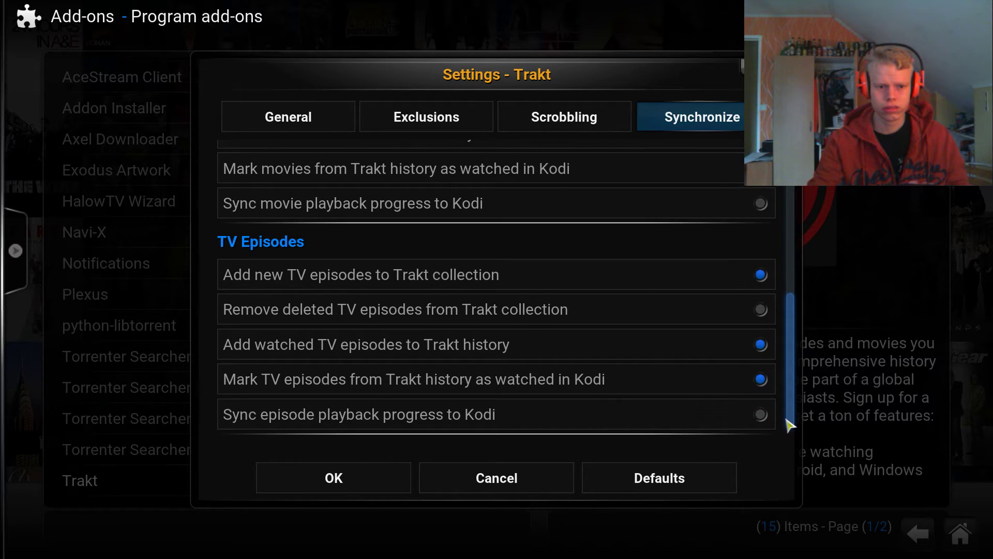
click(304, 120)
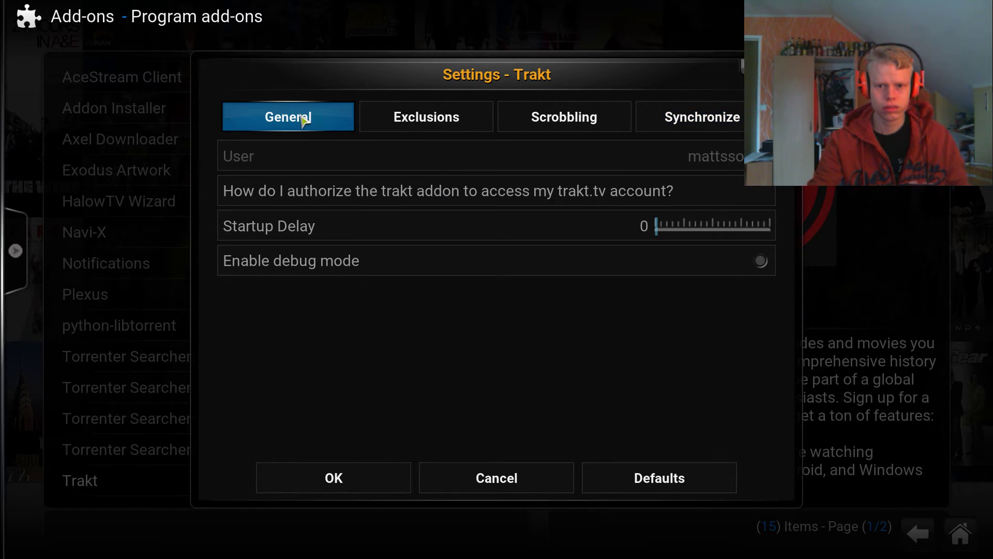
mouse_move(546, 119)
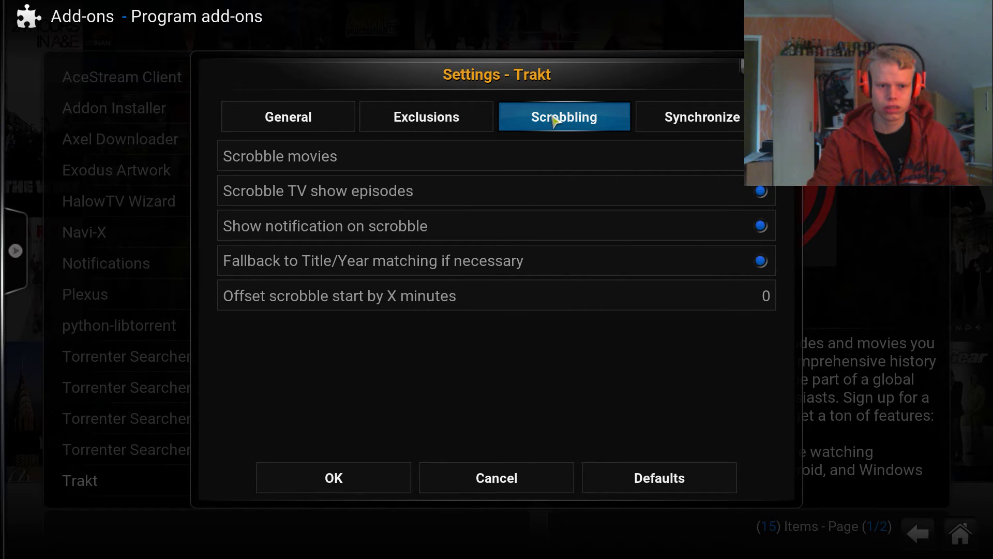
mouse_move(644, 116)
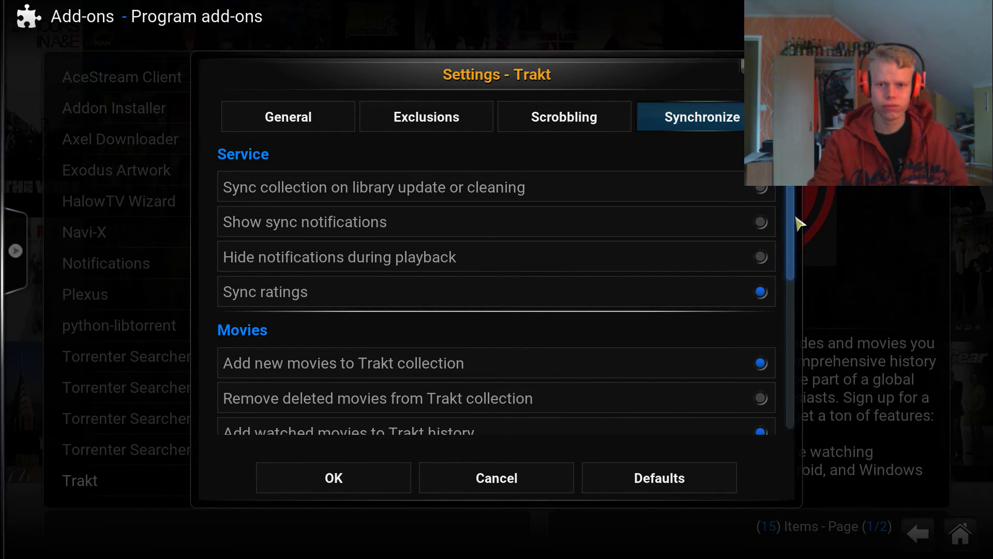
scroll(798, 231, down, 8)
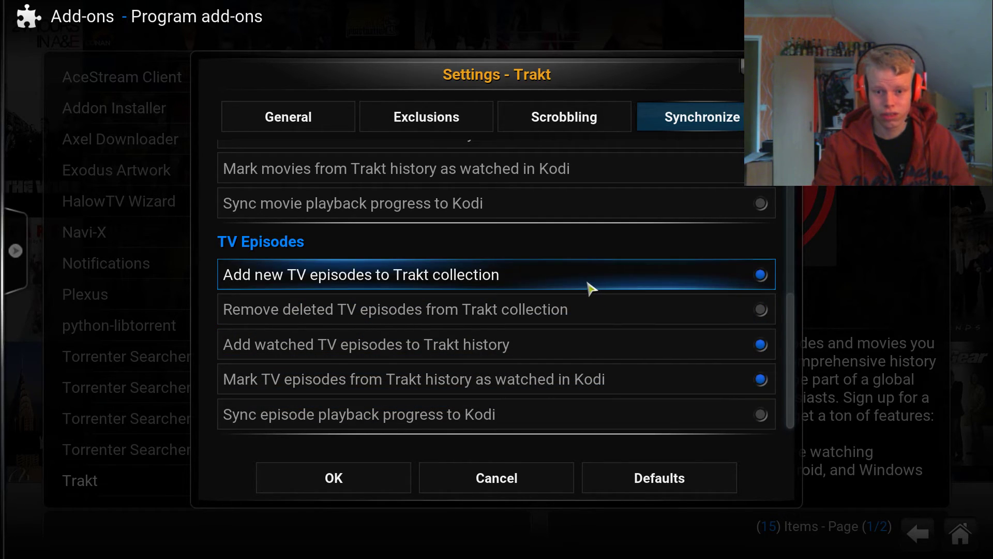
scroll(616, 300, up, 2)
scroll(628, 295, up, 2)
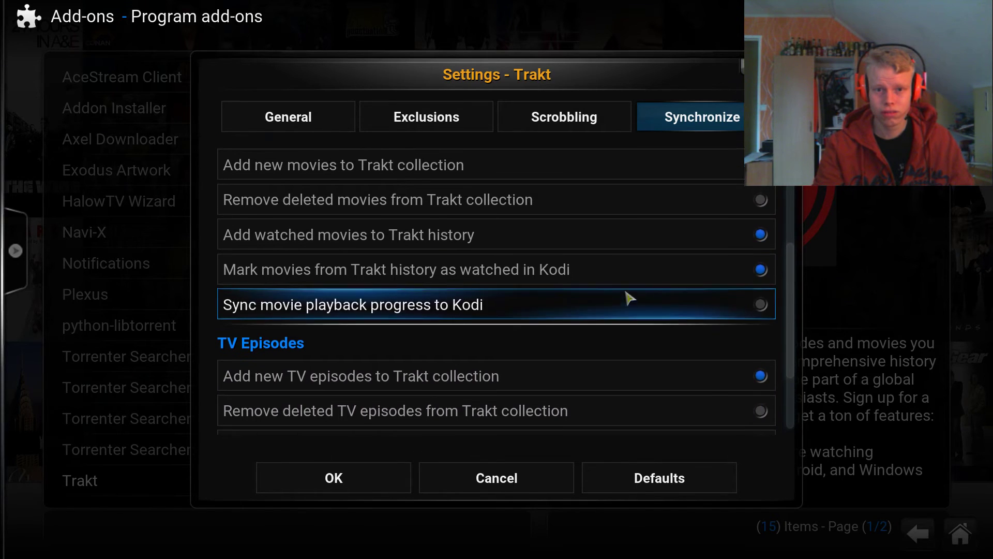
mouse_move(474, 127)
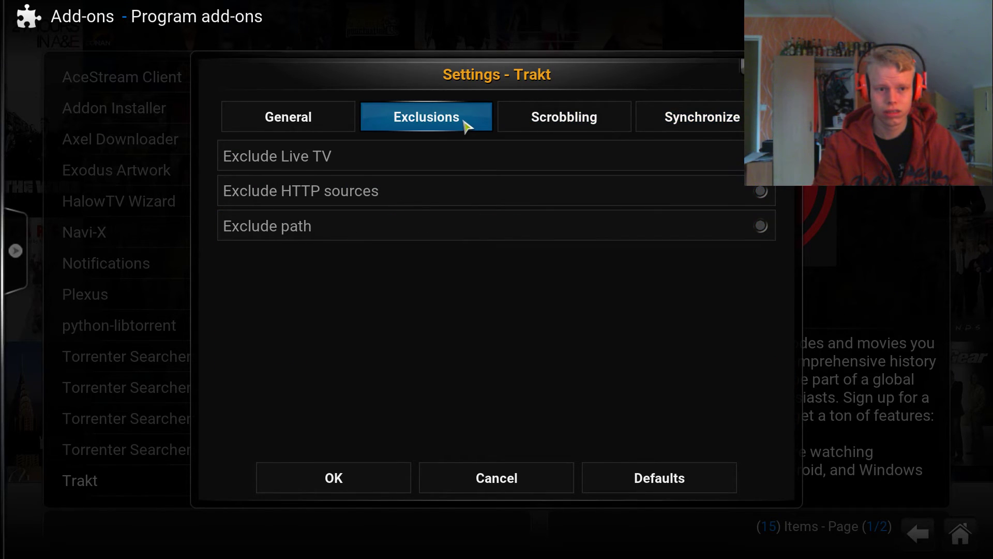
mouse_move(758, 118)
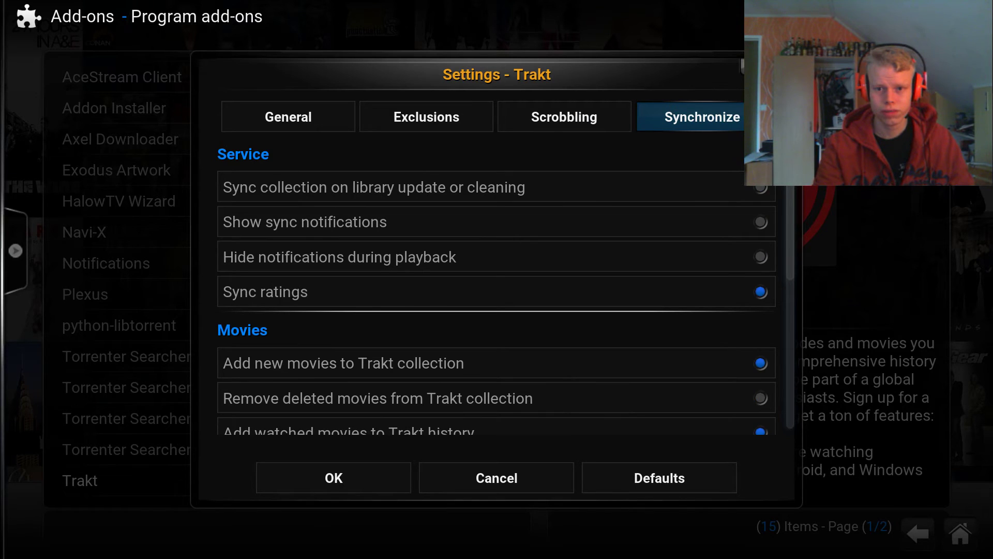
- Turn off Rate TV show Episode after watching in the Trakt add-on's rating settings
key(Left)
key(Left)
key(Left)
key(Right)
key(Right)
key(Right)
key(Right)
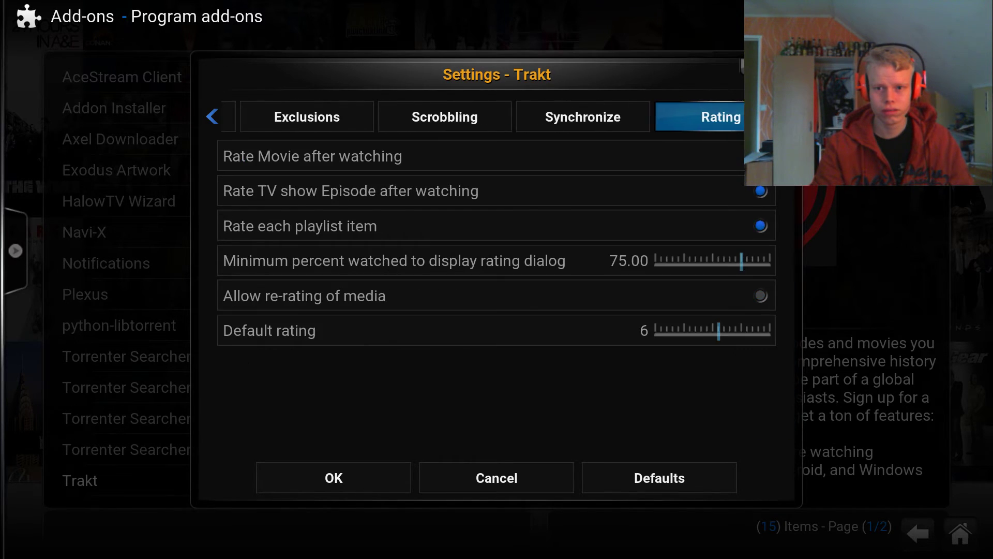
key(Left)
key(Right)
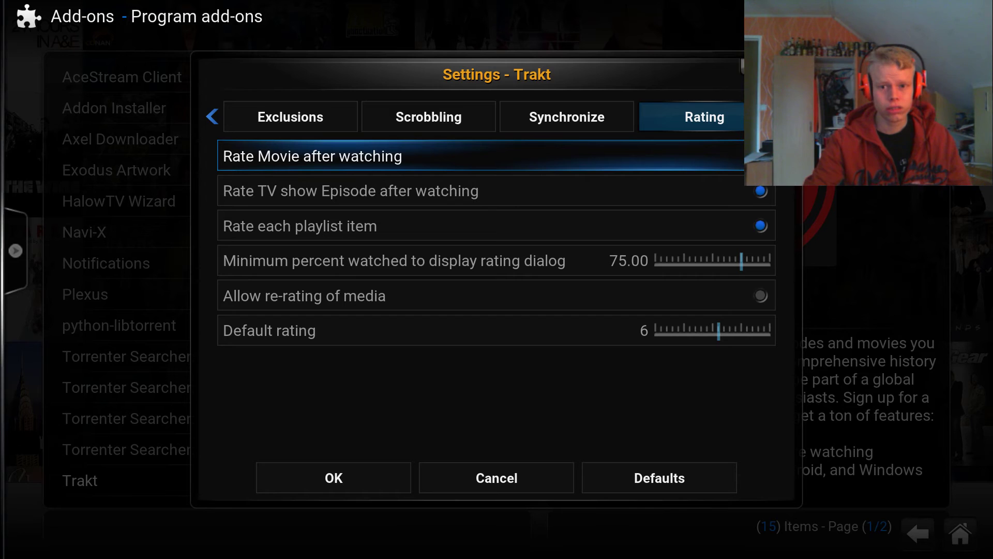
click(759, 192)
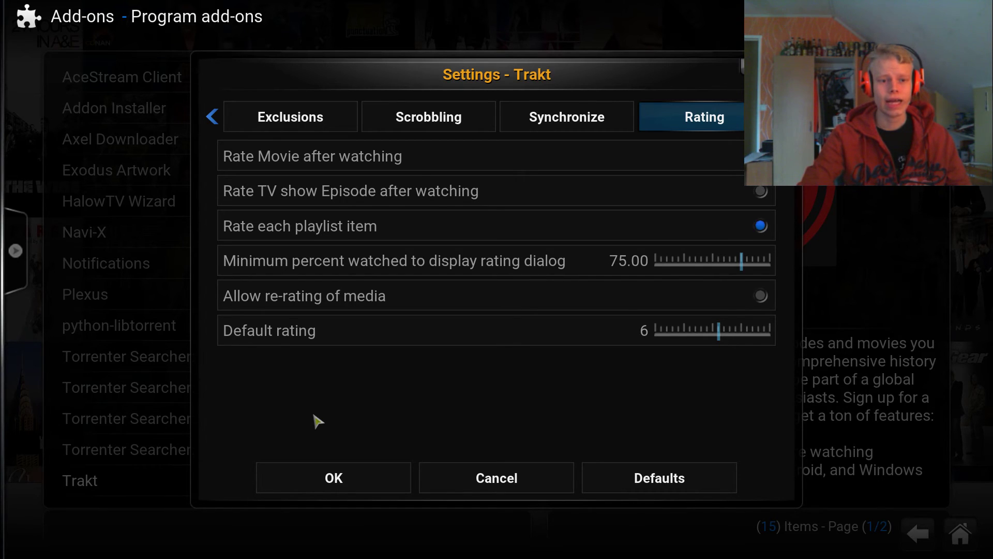
click(428, 116)
click(214, 121)
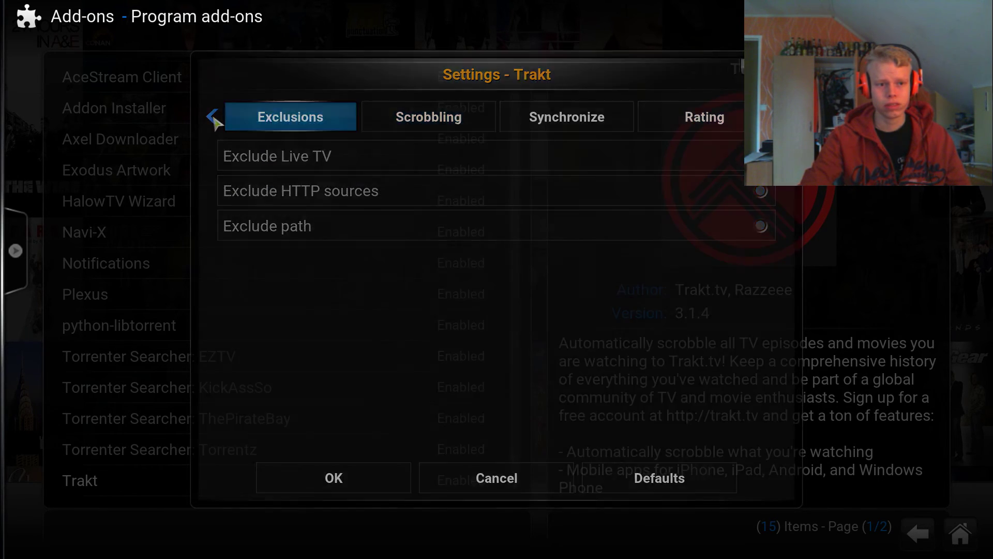
- Discard the open Trakt settings, reopen the add-on's configuration and turn off Rate TV show Episode after watching
key(Escape)
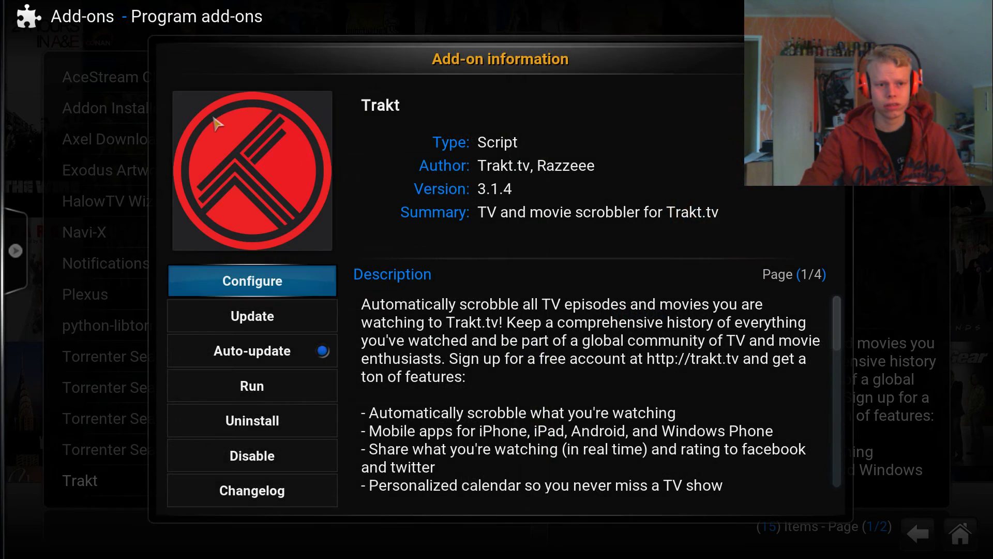
click(264, 288)
key(Left)
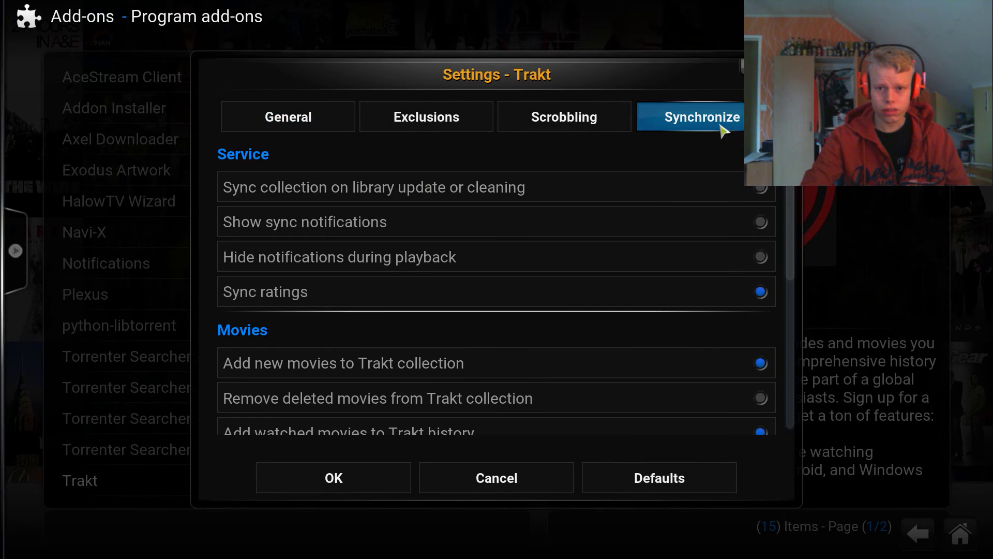
key(Right)
key(Right)
key(Right)
key(Right)
key(Right)
key(Right)
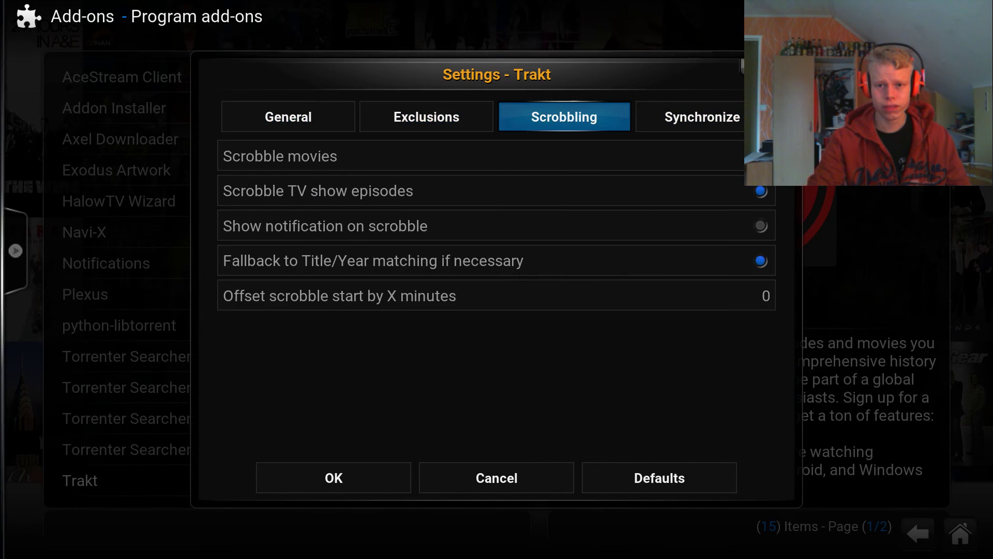
key(Down)
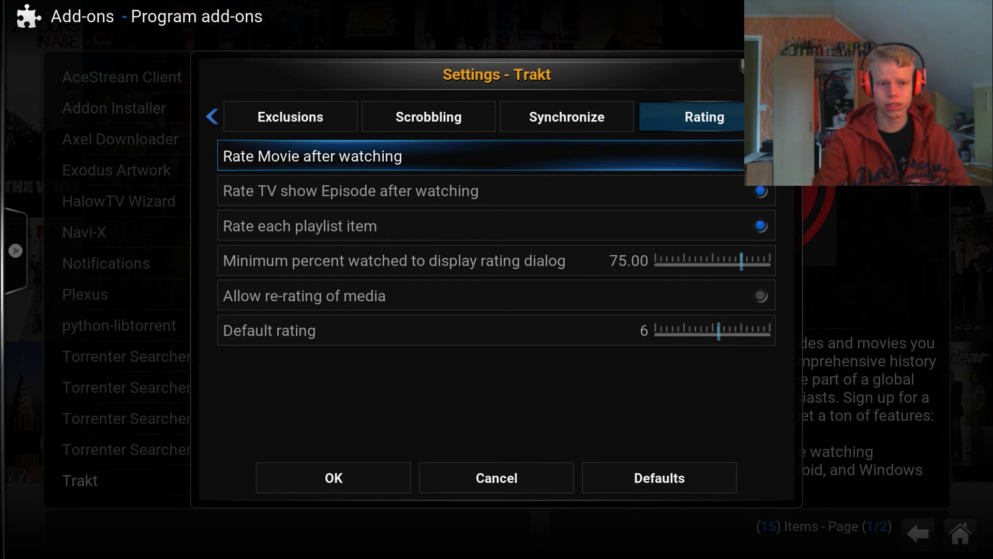
key(Down)
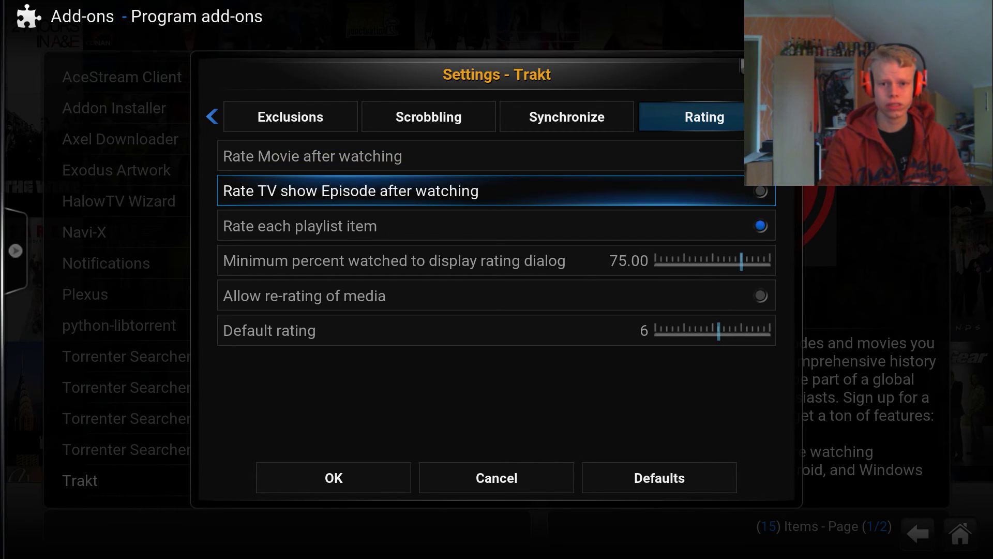
- Enable Show notification on scrobble in Trakt's scrobbling settings and save the configuration
key(Up)
key(Up)
key(Left)
key(Left)
key(Left)
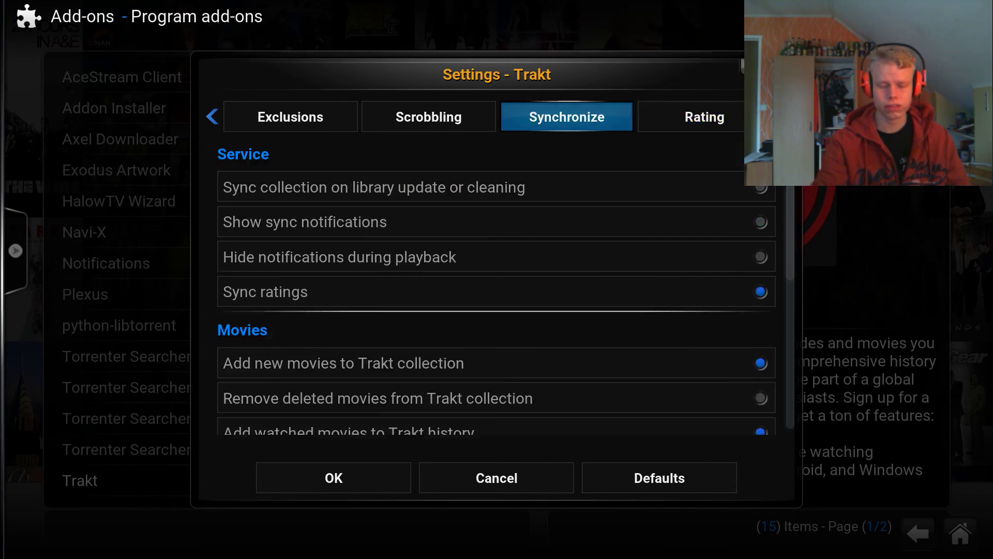
key(Left)
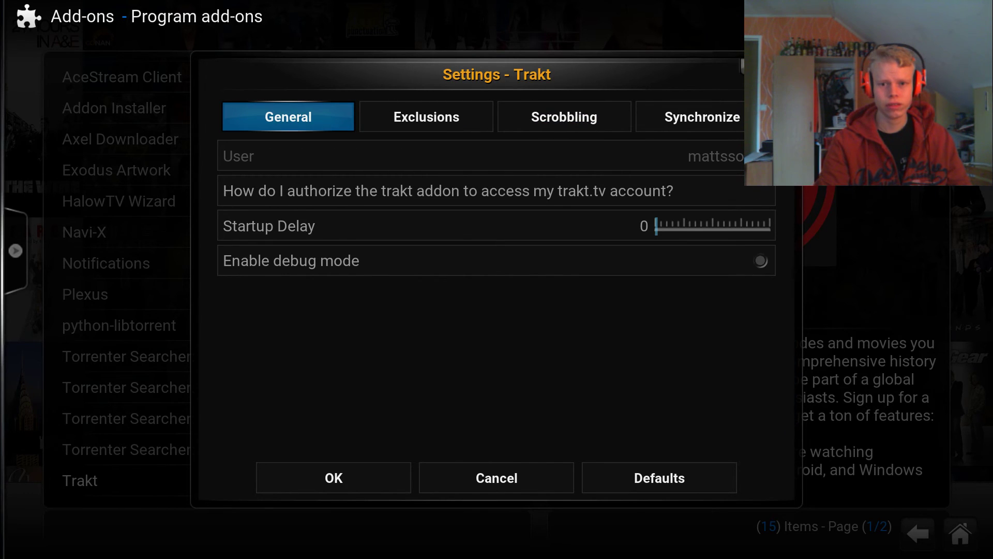
key(Right)
key(Right)
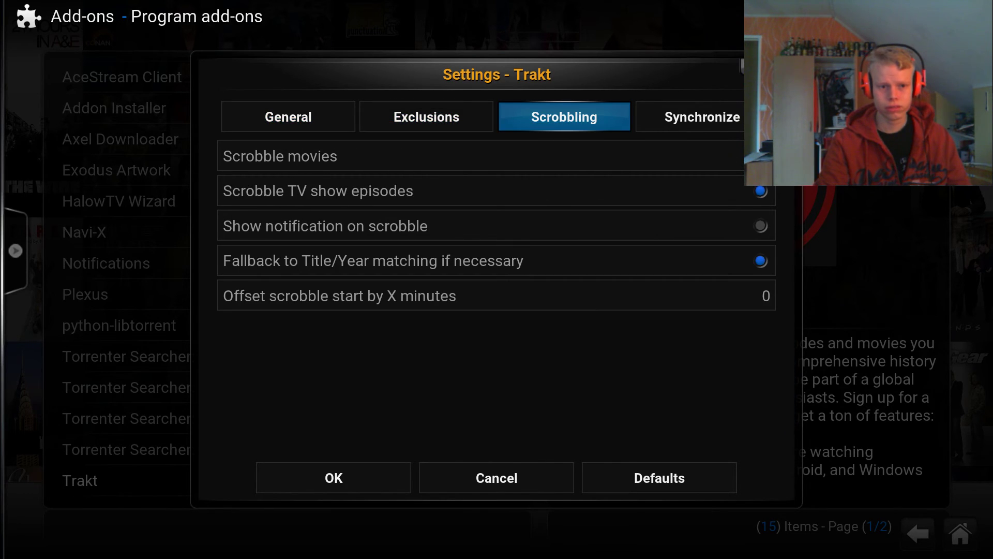
key(Down)
key(Down)
key(Down)
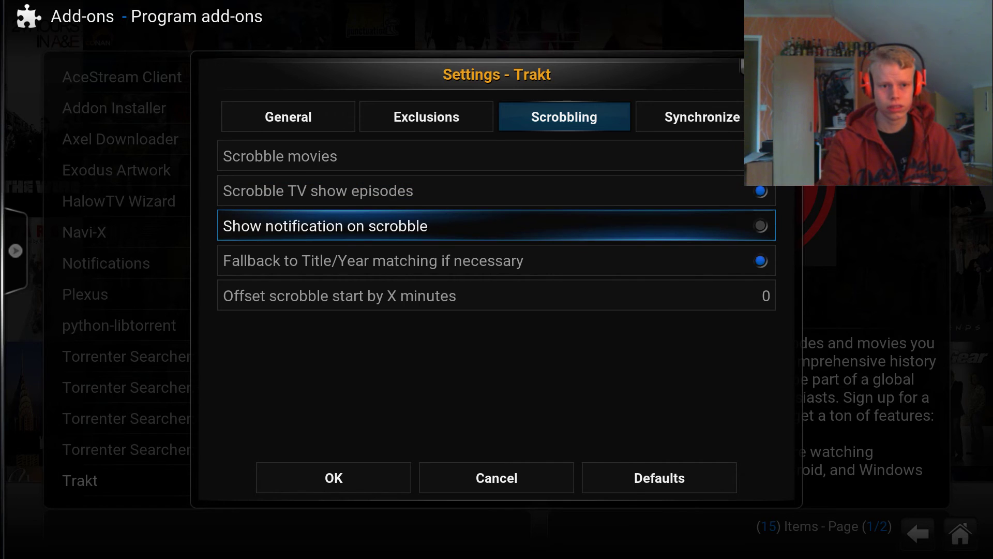
key(Return)
mouse_move(702, 116)
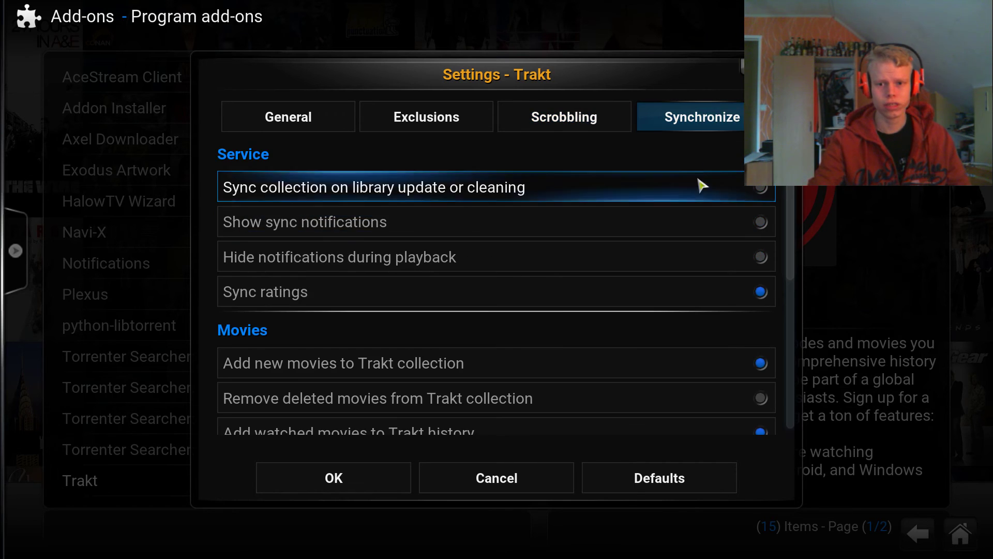
click(348, 485)
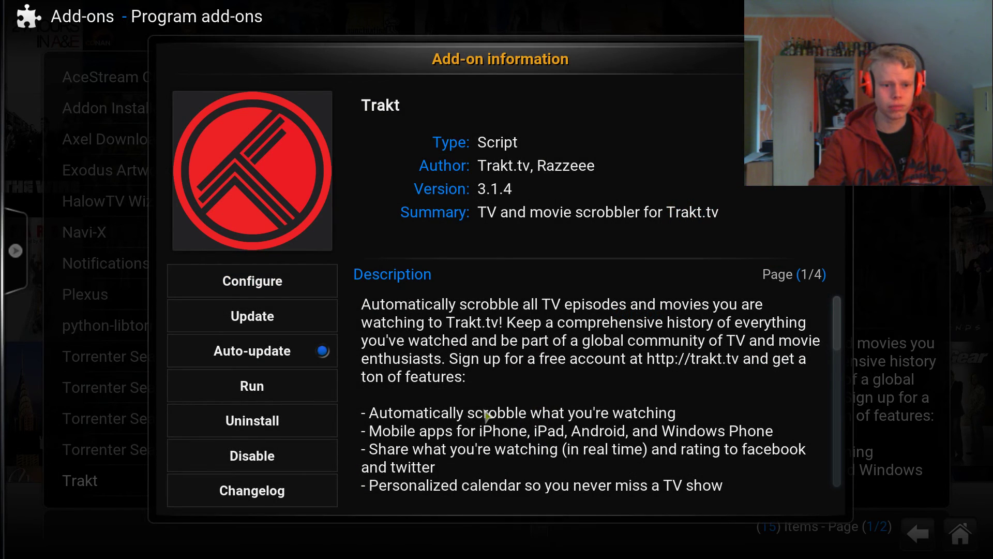
- Leave the Trakt add-on information for the home screen and bring up the Movies entry
key(Escape)
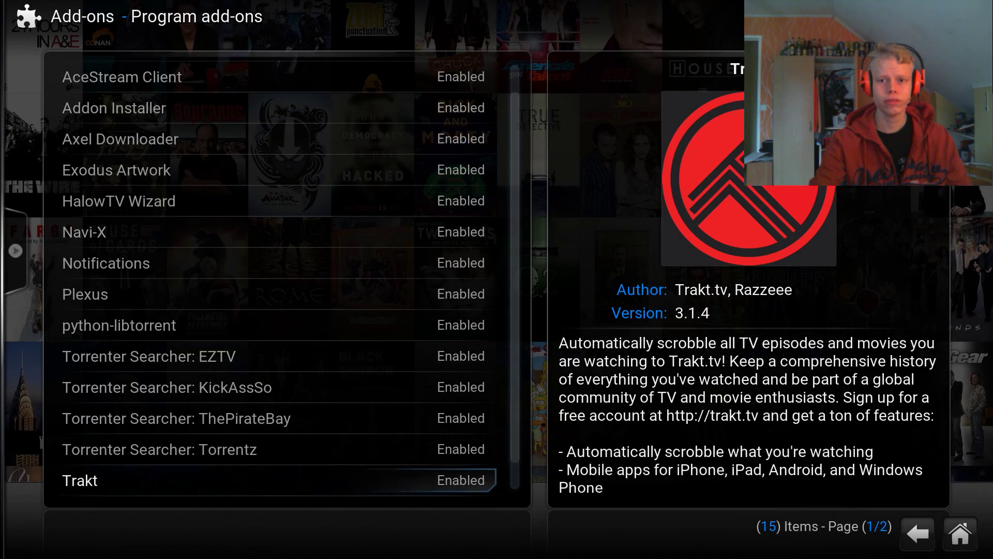
click(961, 535)
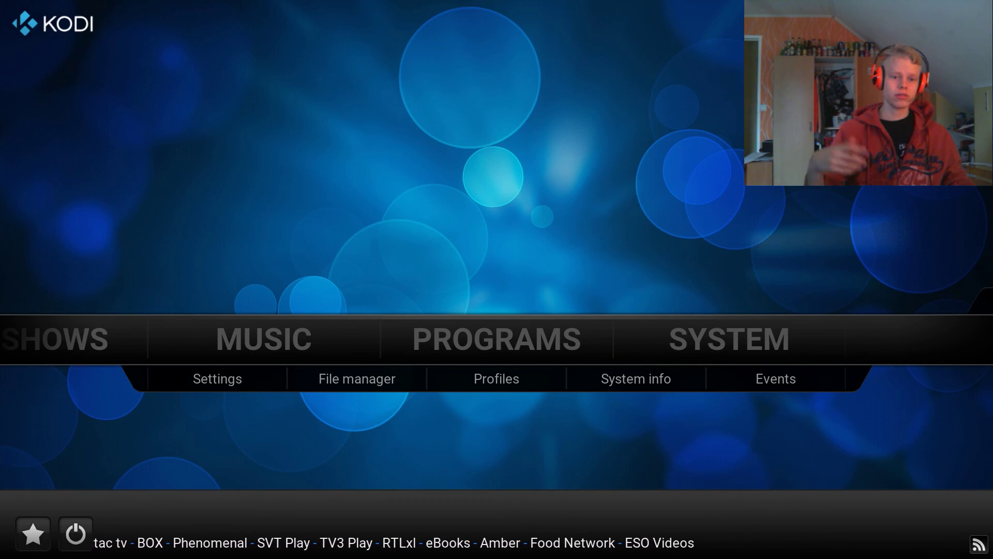
scroll(534, 348, up, 3)
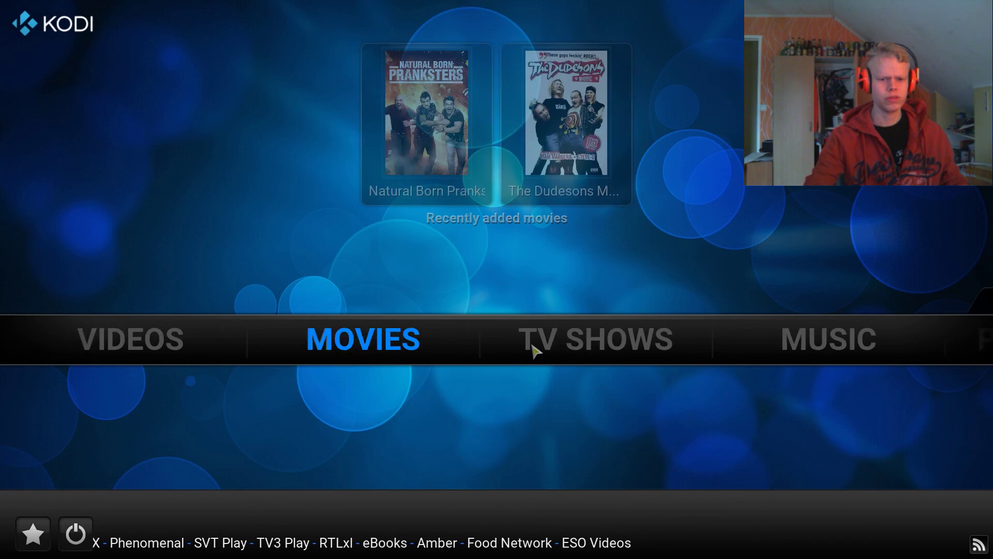